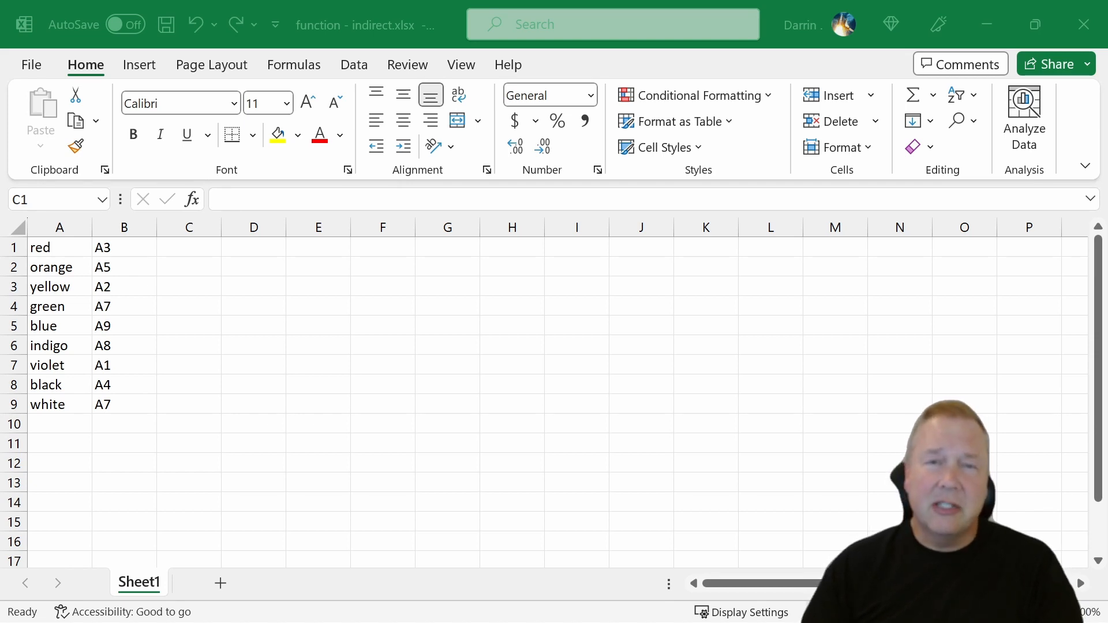
- Enter the formula =INDIRECT(B4) in cell C1
{"action": "left_click", "coordinate": [243, 319]}
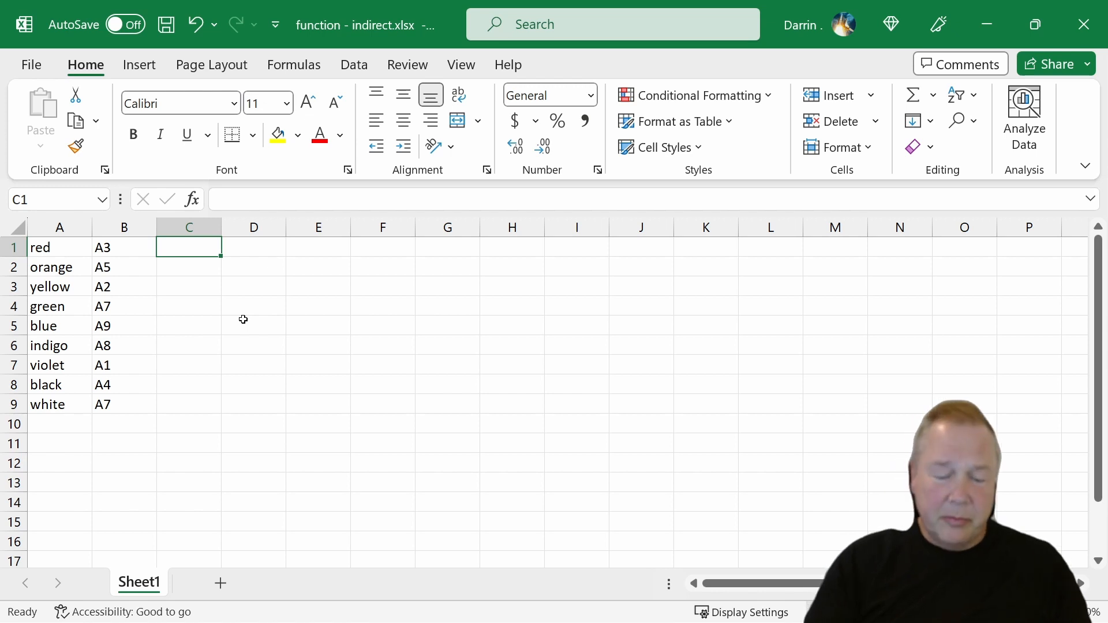
{"action": "type", "text": "="}
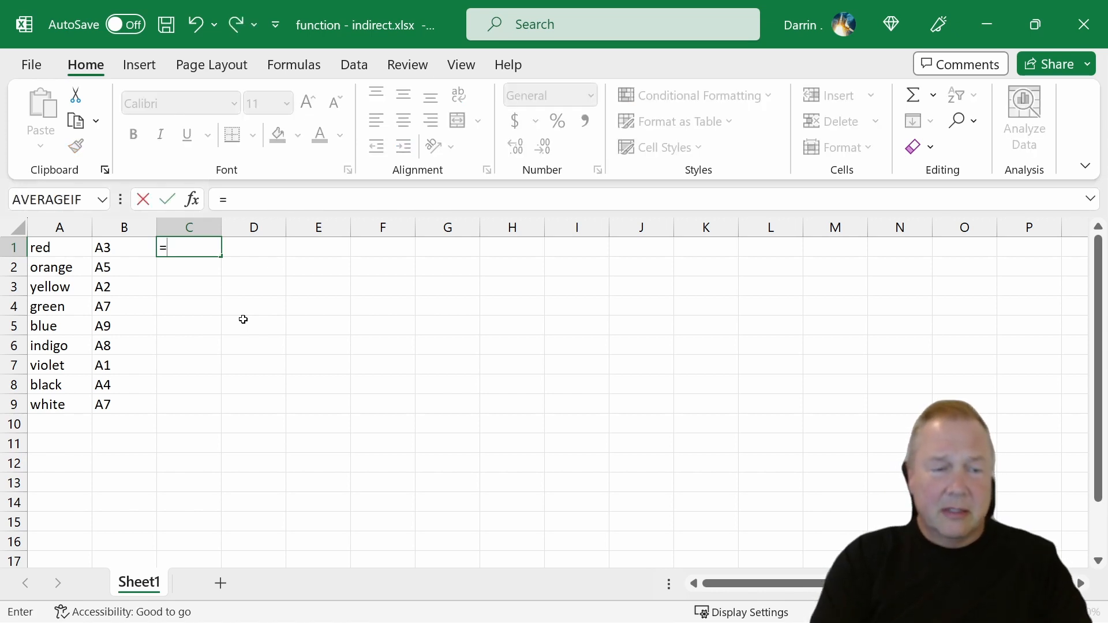
{"action": "type", "text": "indirect("}
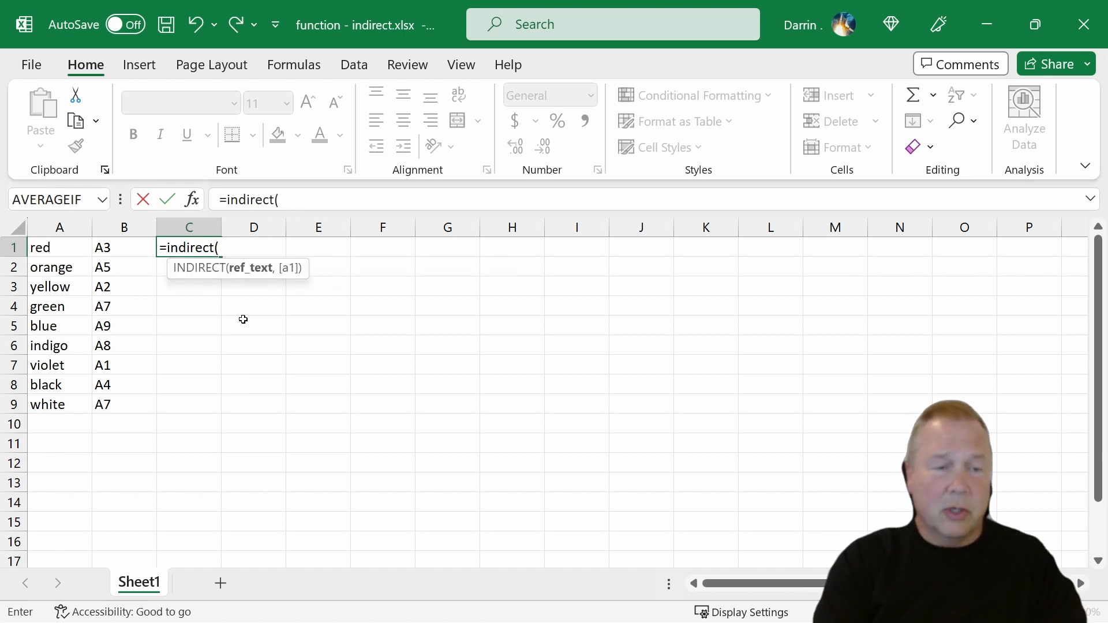
{"action": "left_click", "coordinate": [261, 252]}
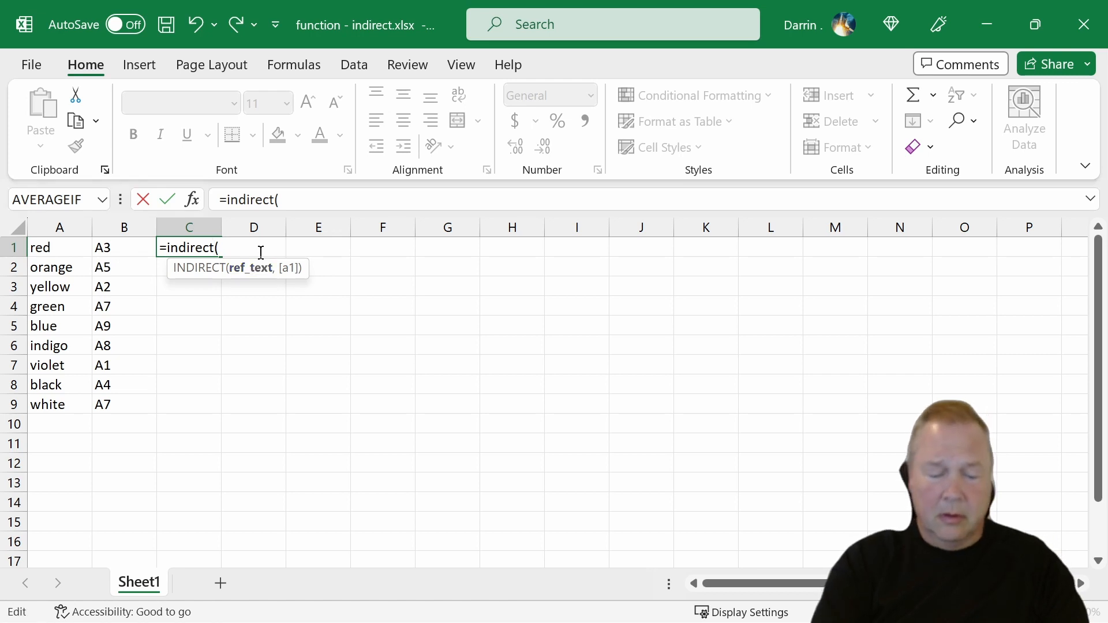
{"action": "type", "text": "b4)"}
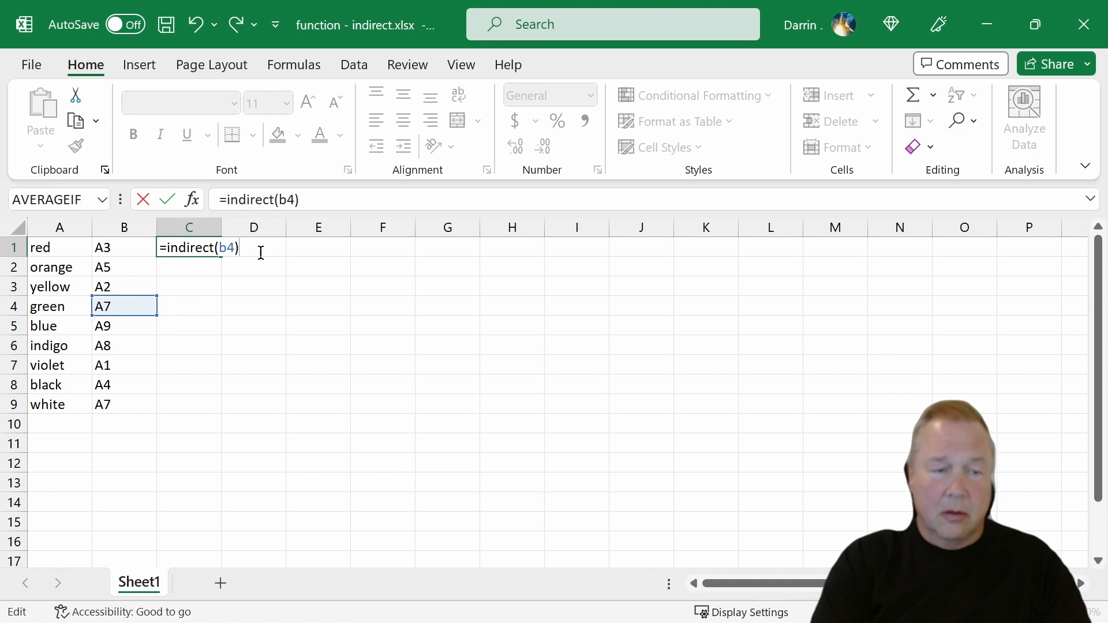
{"action": "key", "text": "Return"}
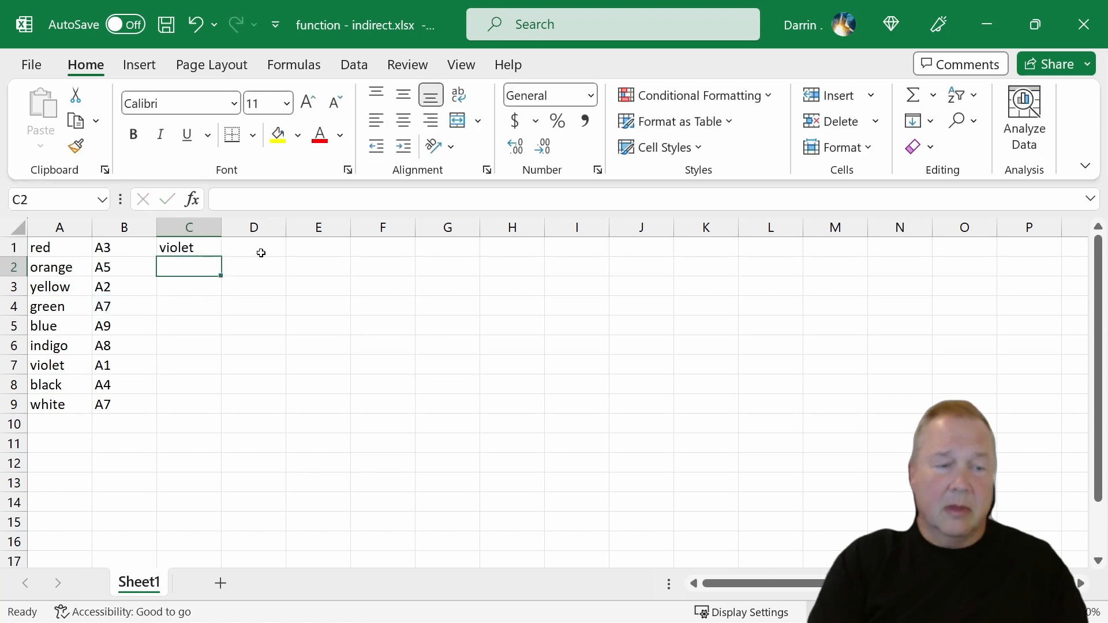
- Trace the formula in C1 through the reference text in B4 to the source cell A7
{"action": "key", "text": "Up"}
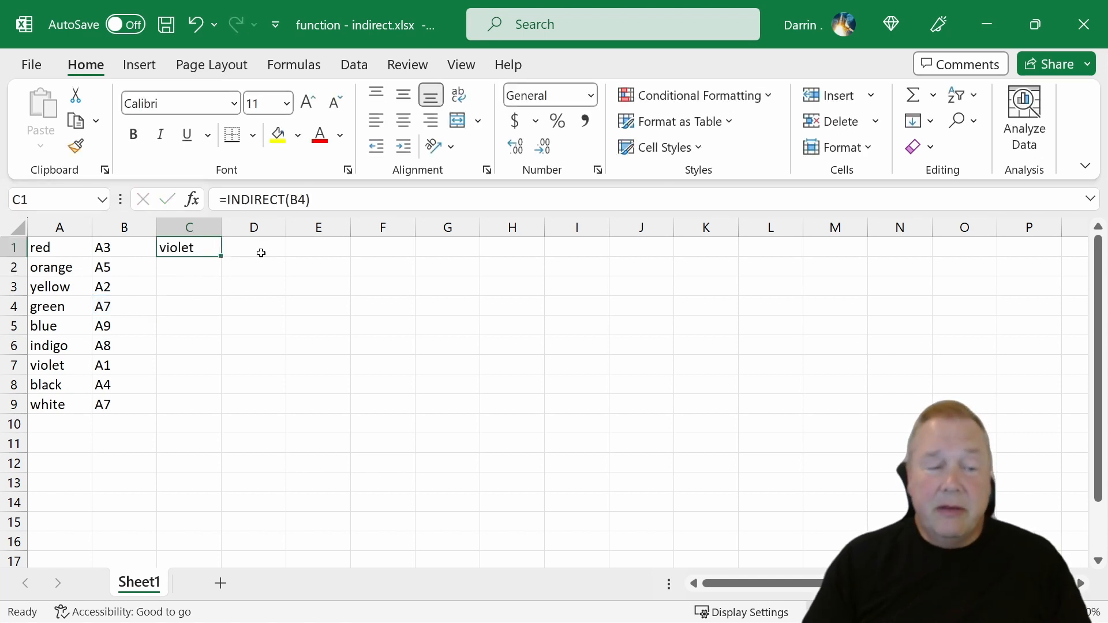
{"action": "left_click", "coordinate": [138, 305]}
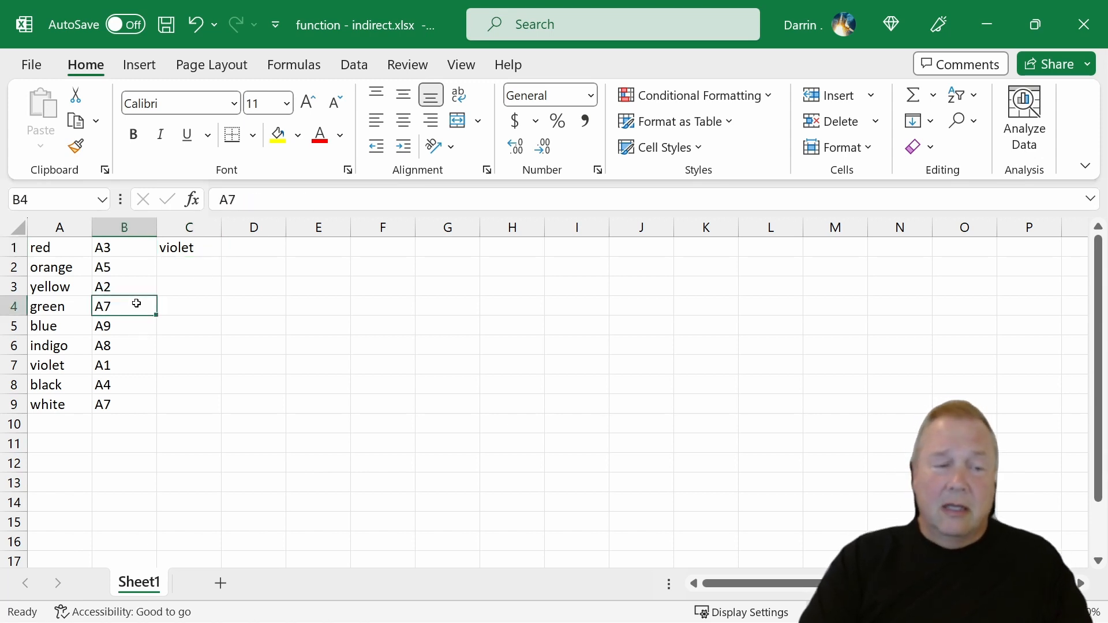
{"action": "left_click", "coordinate": [56, 365]}
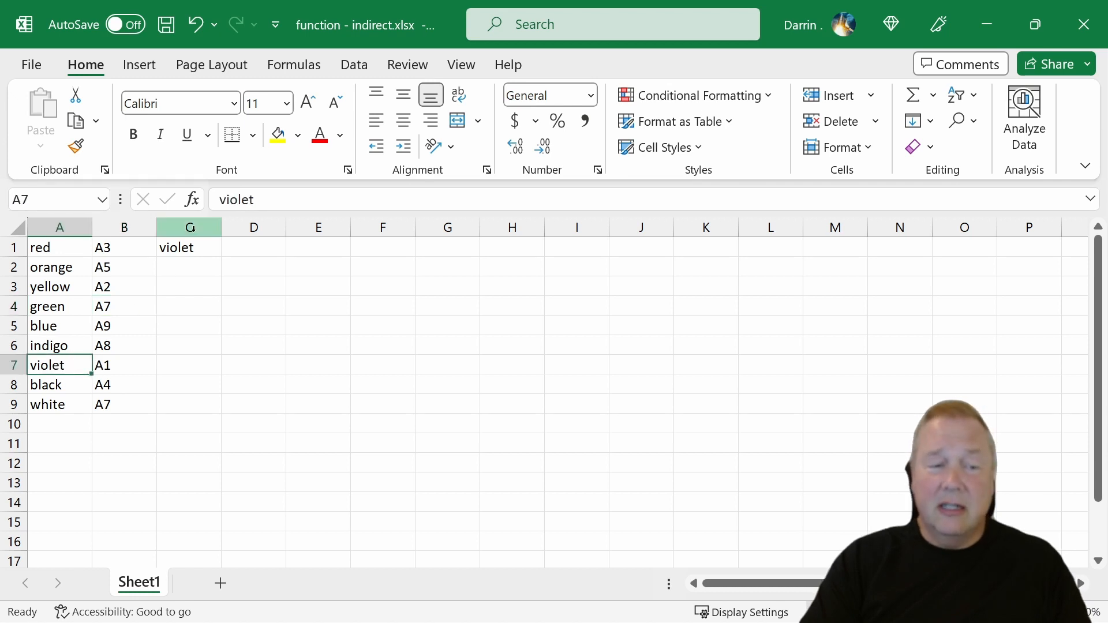
{"action": "left_click", "coordinate": [191, 249]}
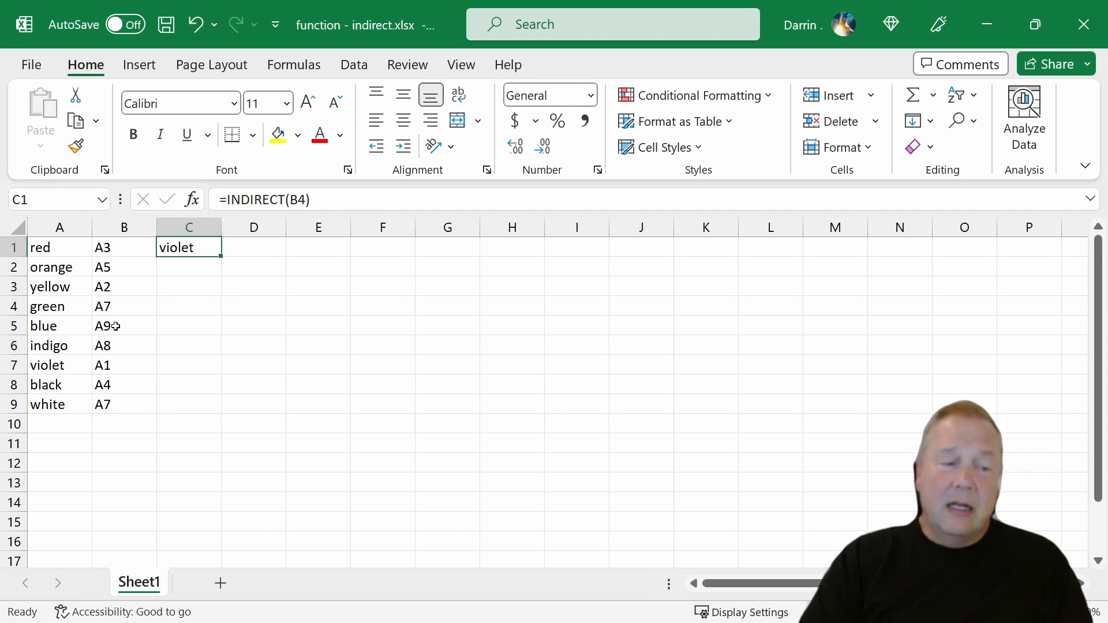
{"action": "left_click", "coordinate": [57, 363]}
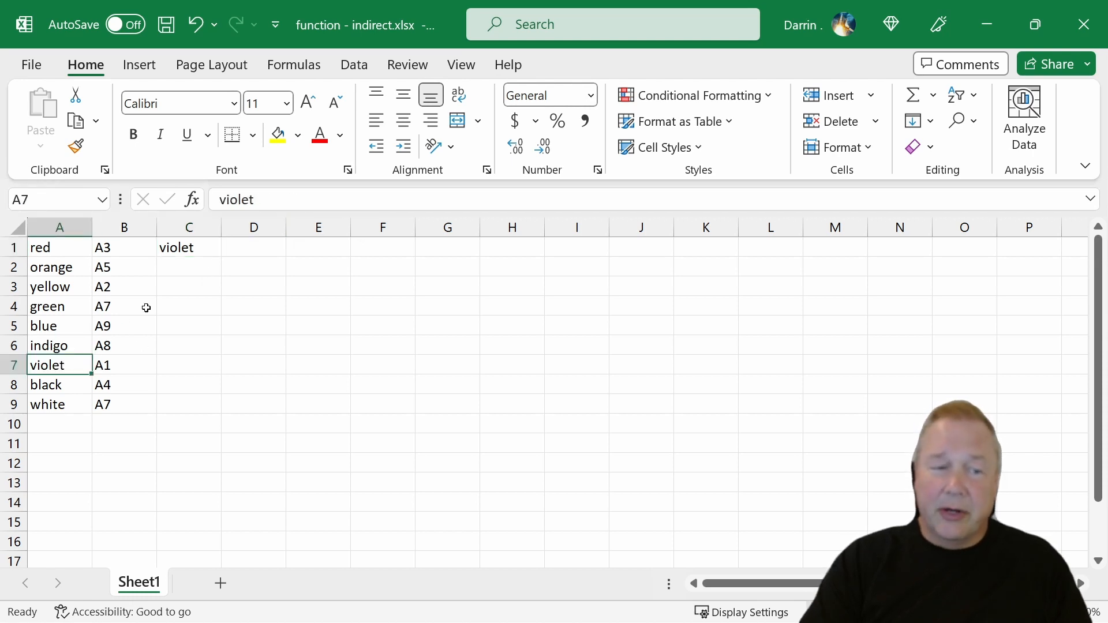
- Start a formula in D1 with INDIRECT around a CONCATENATE function, using "a" as the first text argument
{"action": "left_click", "coordinate": [234, 245]}
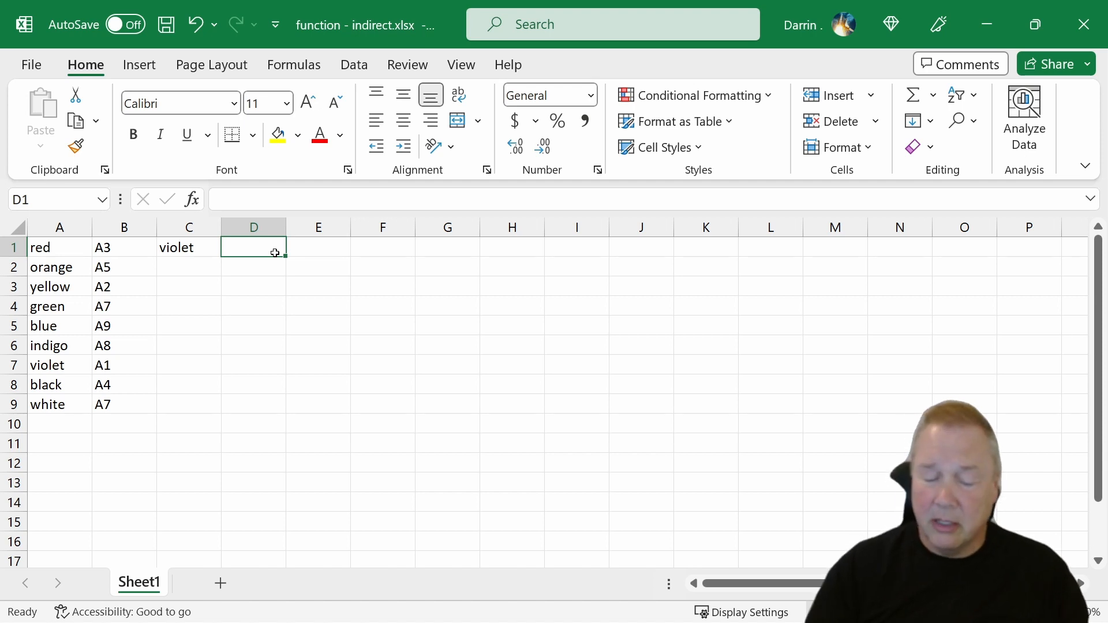
{"action": "type", "text": "="}
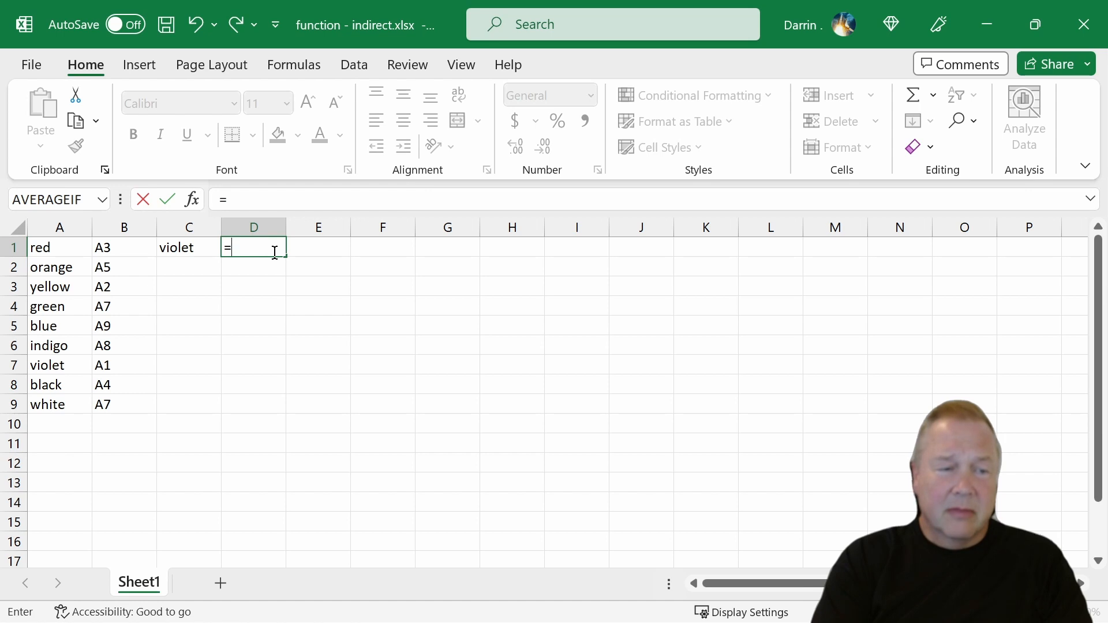
{"action": "type", "text": "indirect"}
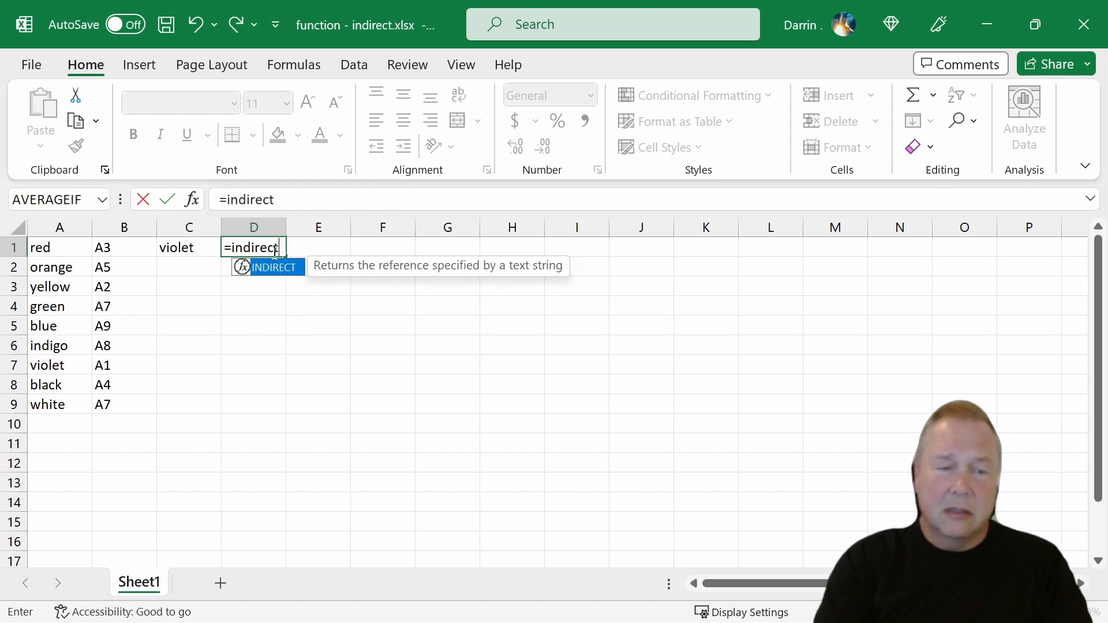
{"action": "type", "text": "("}
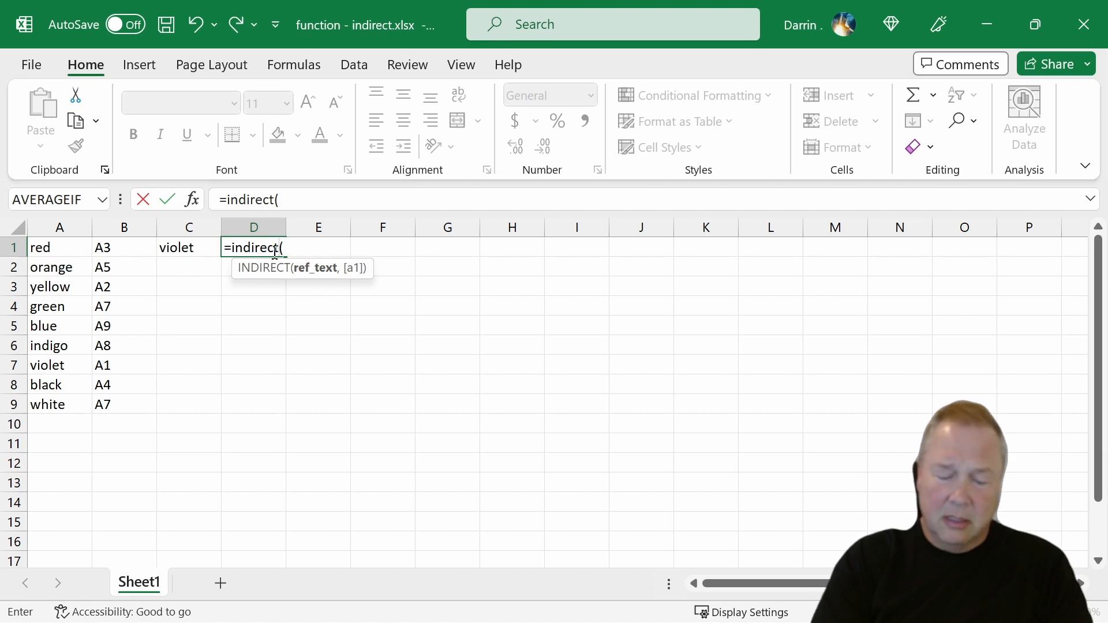
{"action": "type", "text": "\""}
{"action": "type", "text": "conca"}
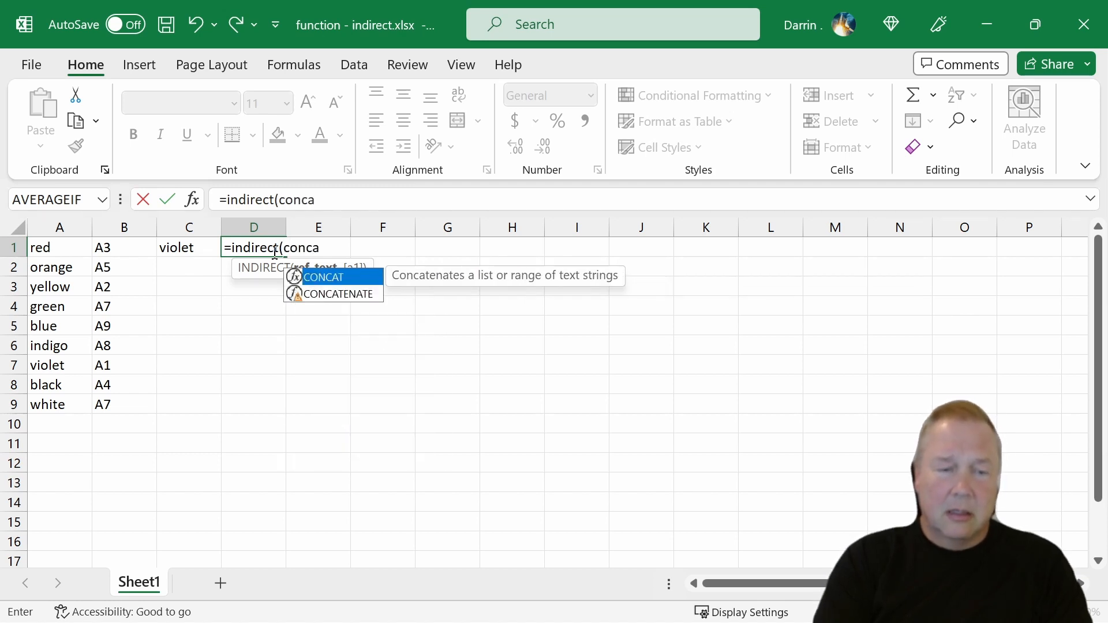
{"action": "type", "text": "tenate"}
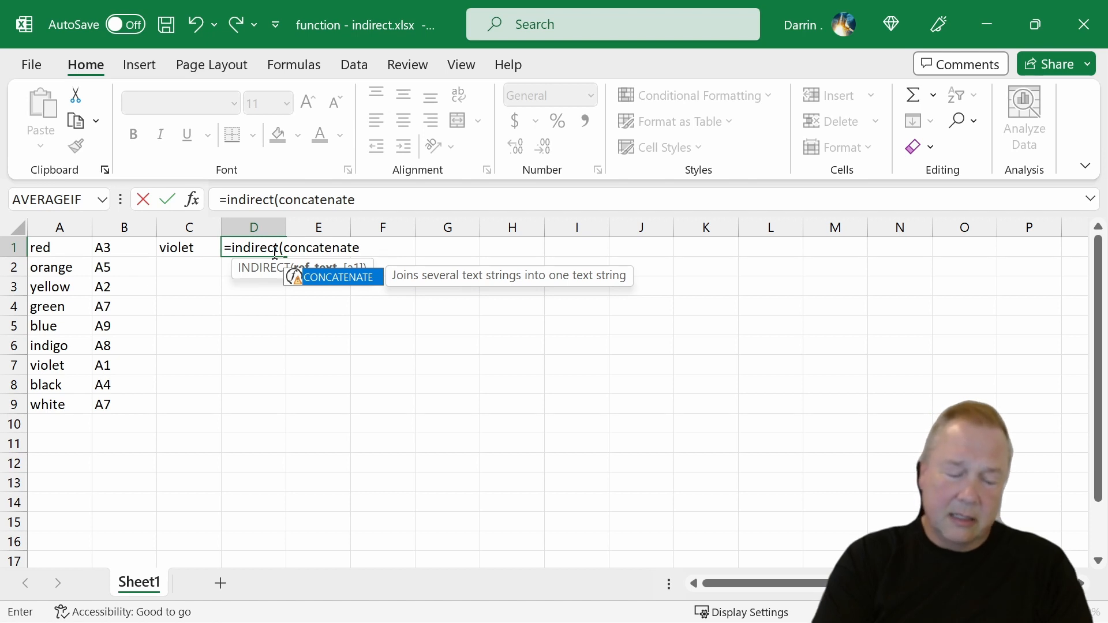
{"action": "type", "text": "(a"}
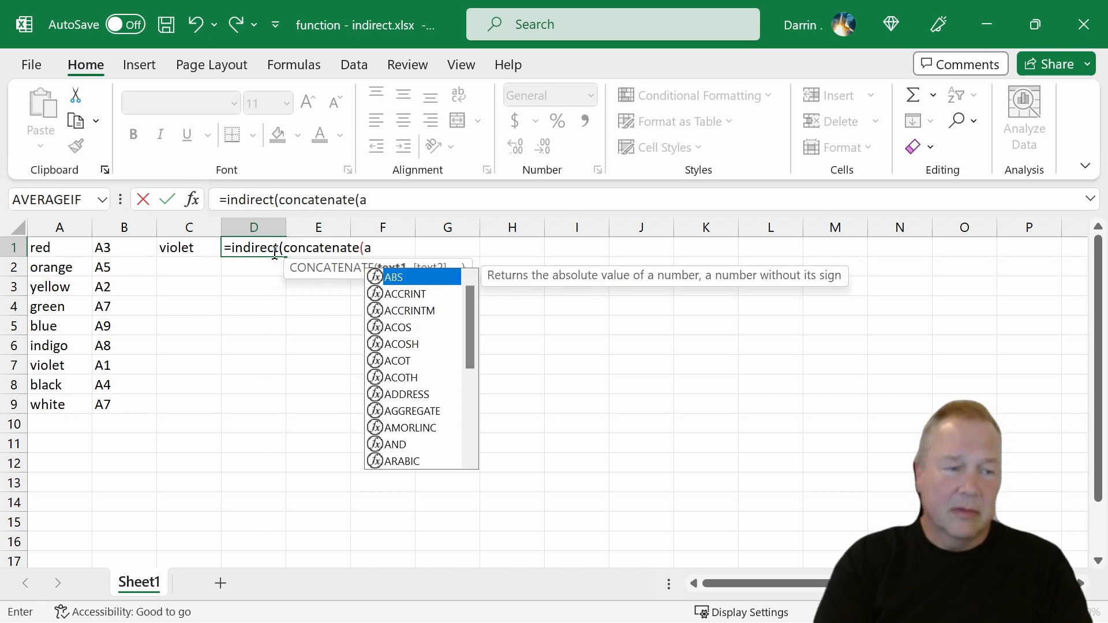
{"action": "key", "text": "BackSpace"}
{"action": "type", "text": "\"1"}
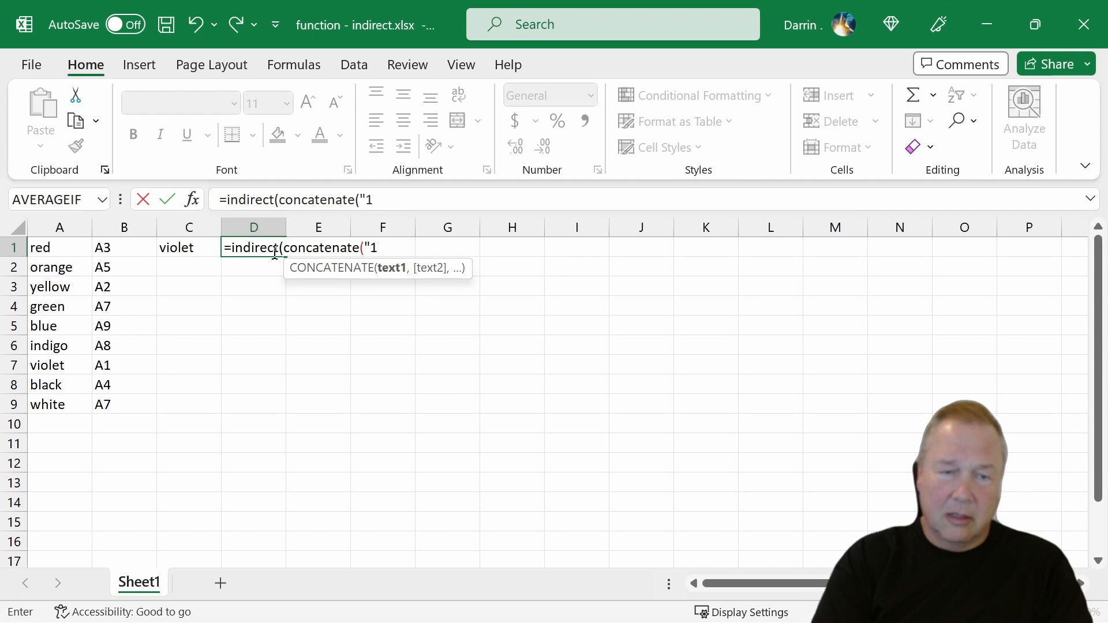
{"action": "type", "text": "\""}
{"action": "key", "text": "BackSpace"}
{"action": "key", "text": "BackSpace"}
{"action": "type", "text": "a\""}
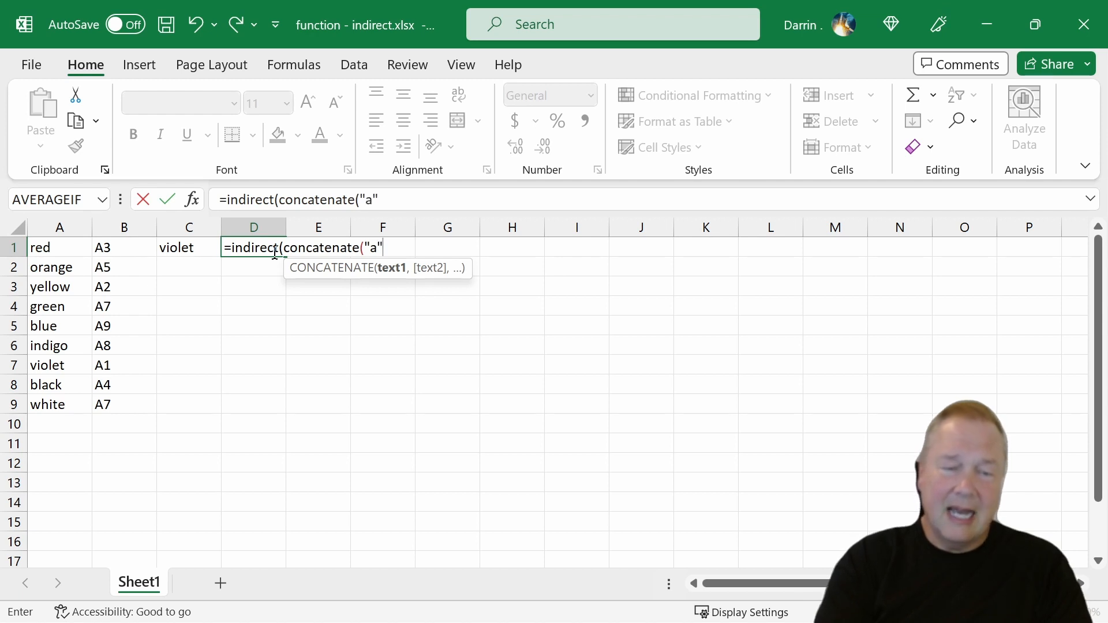
{"action": "type", "text": ","}
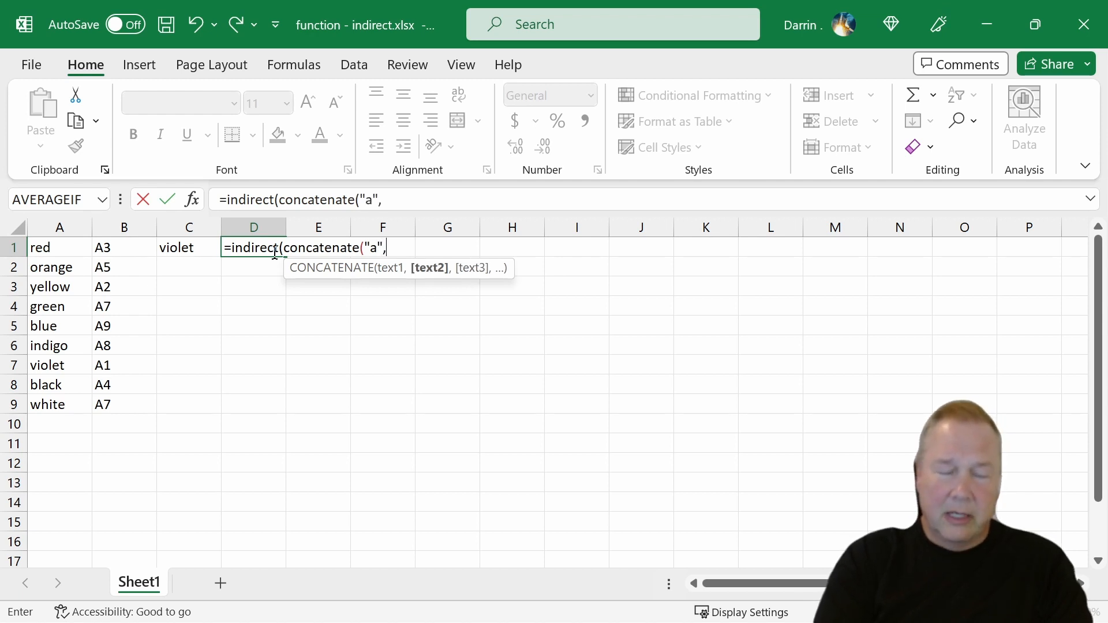
- Complete the D1 formula with RANDBETWEEN(1,9) as the second CONCATENATE argument and close all parentheses
{"action": "type", "text": "randbetween"}
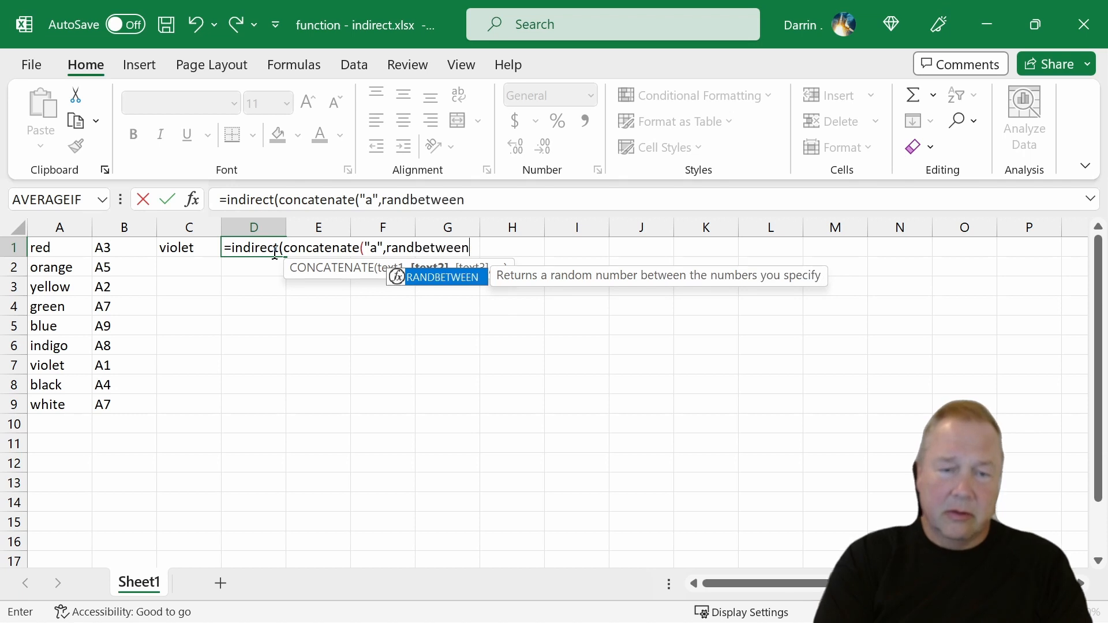
{"action": "type", "text": "("}
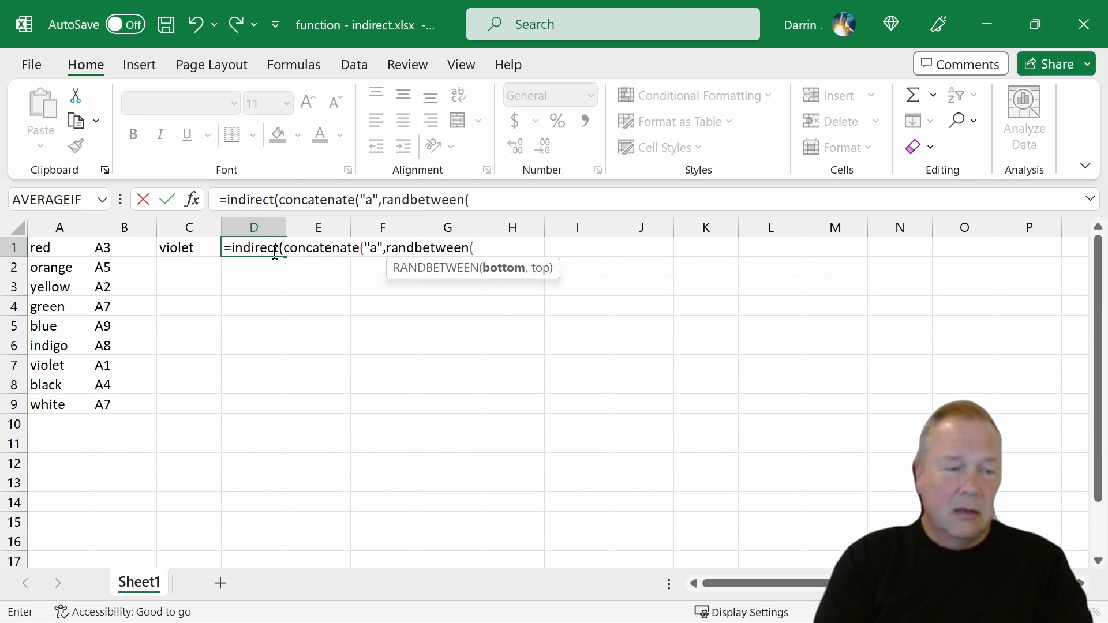
{"action": "type", "text": "1,"}
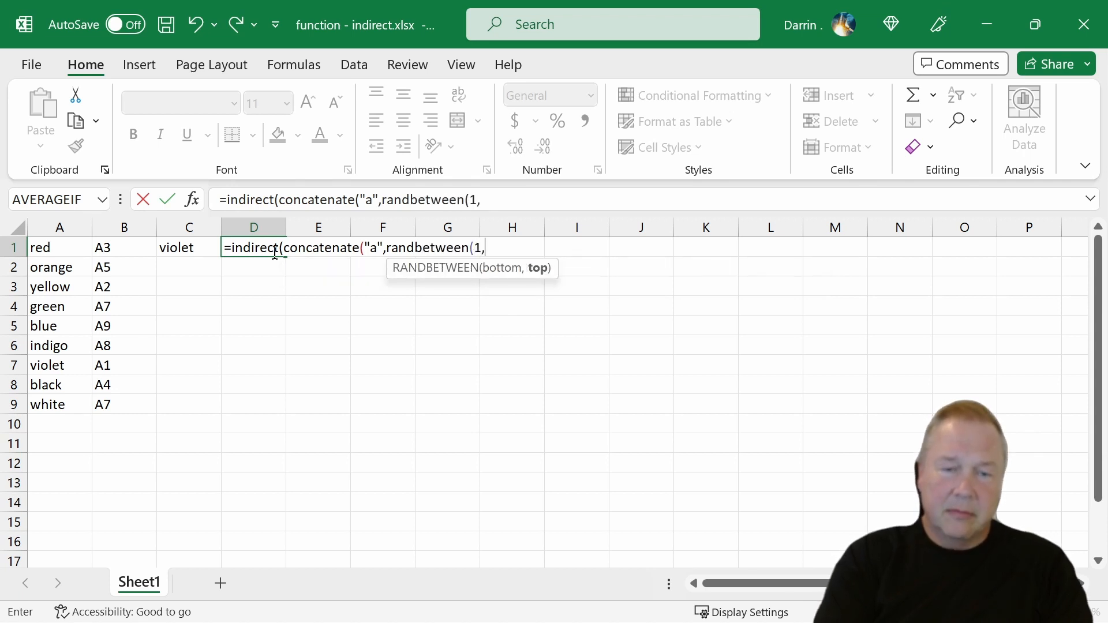
{"action": "type", "text": "9))"}
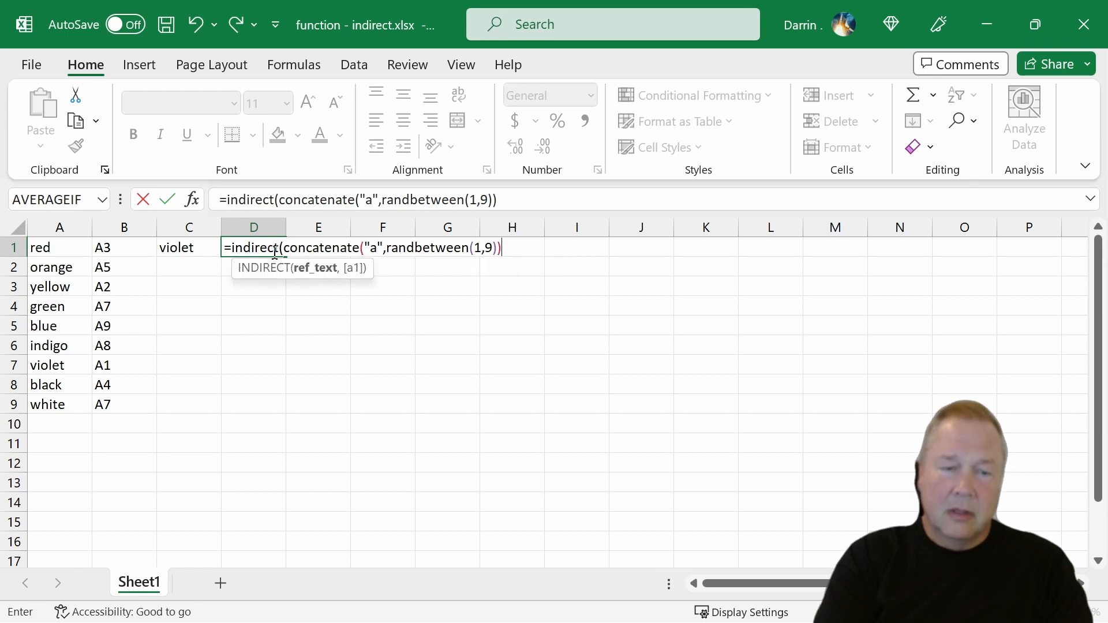
{"action": "key", "text": "Return"}
{"action": "key", "text": "Return"}
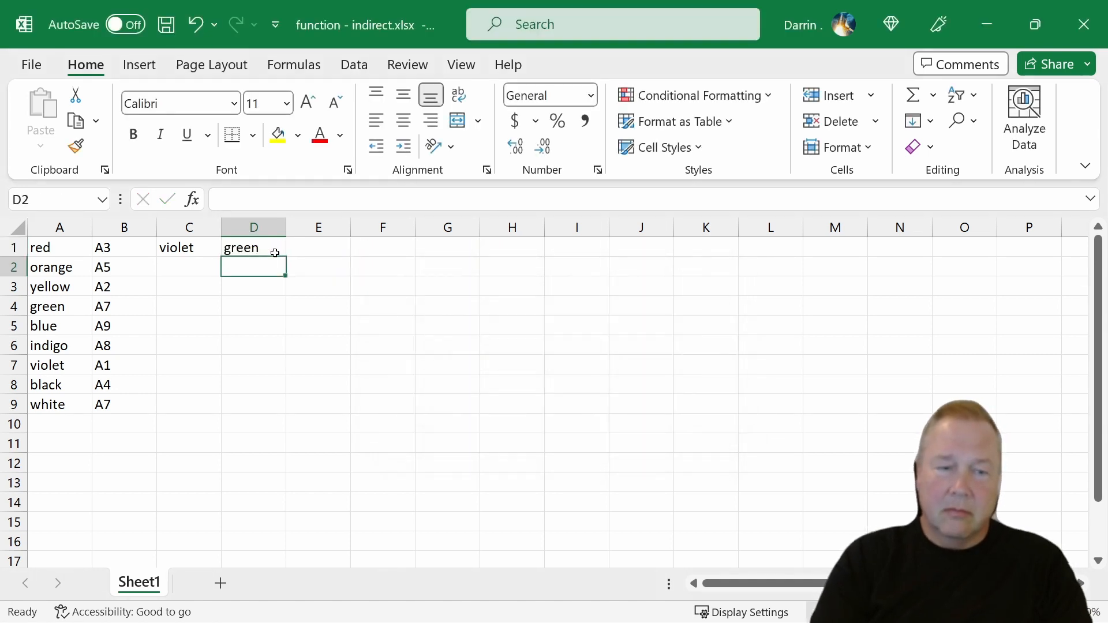
- Review the "a" and RANDBETWEEN parts of the D1 formula and the color list A1:A9 they refer to
{"action": "left_click", "coordinate": [275, 253]}
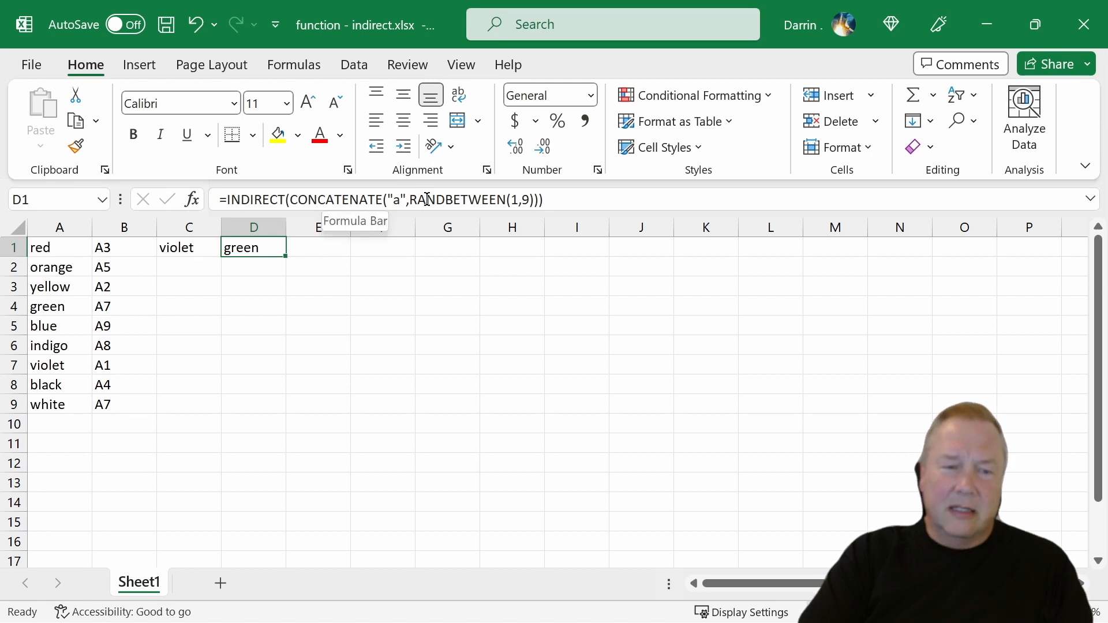
{"action": "left_click", "coordinate": [392, 197]}
{"action": "double_click", "coordinate": [397, 199]}
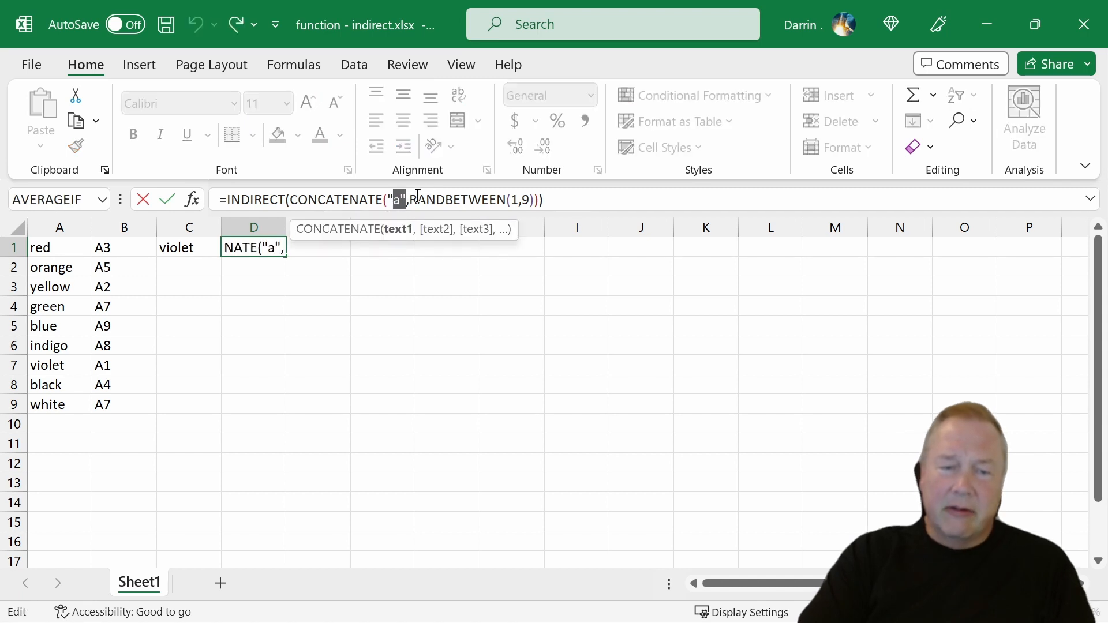
{"action": "left_click_drag", "start_coordinate": [425, 199], "coordinate": [534, 199]}
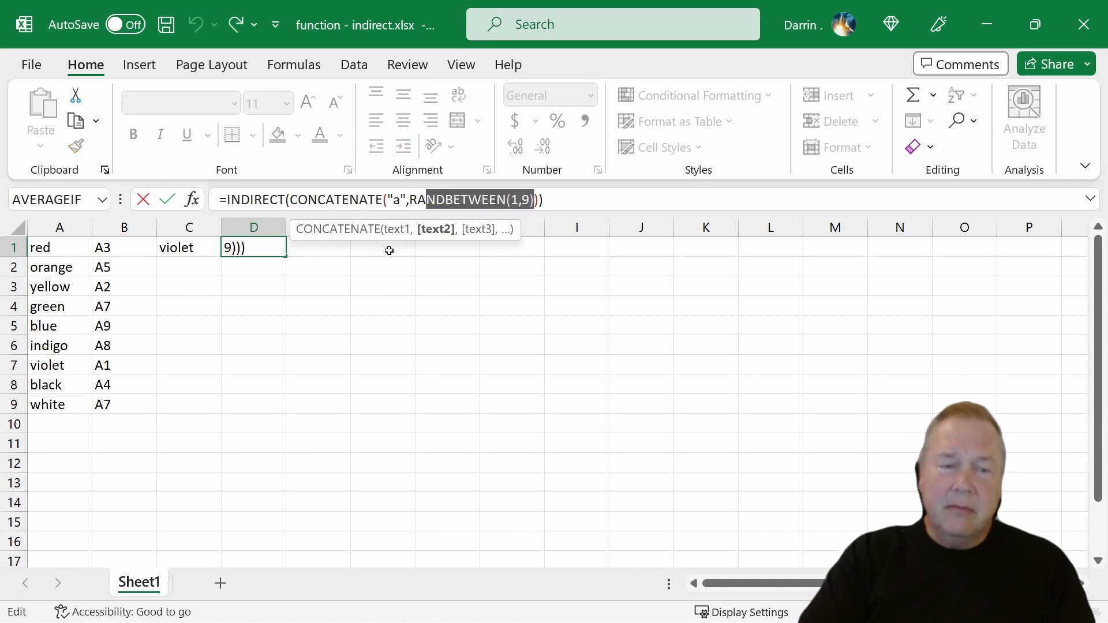
{"action": "key", "text": "Escape"}
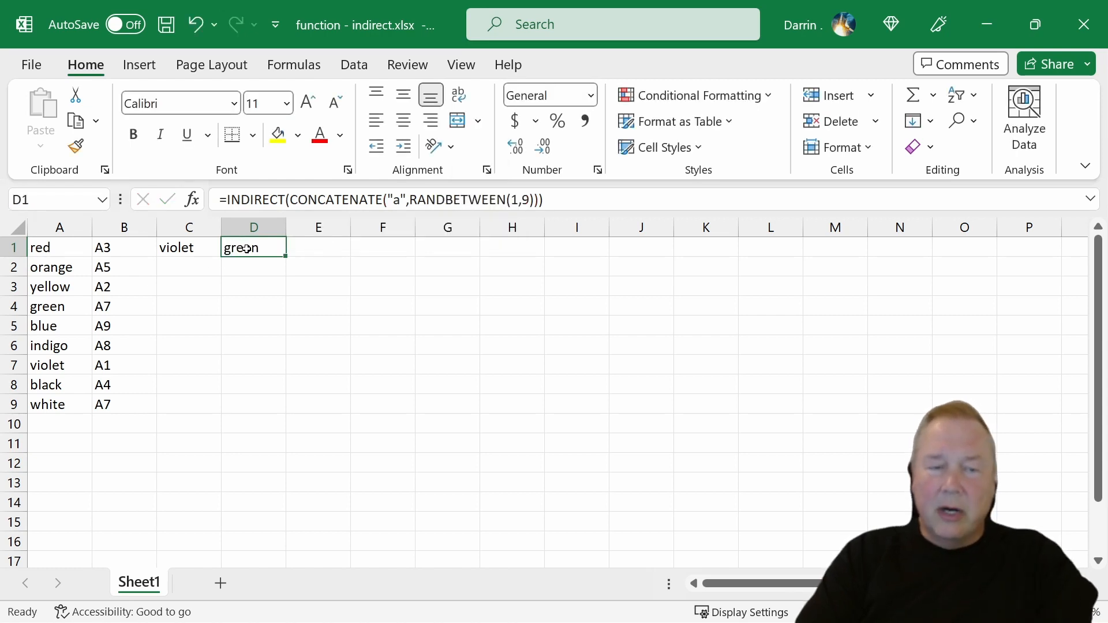
{"action": "left_click_drag", "start_coordinate": [80, 248], "coordinate": [69, 405]}
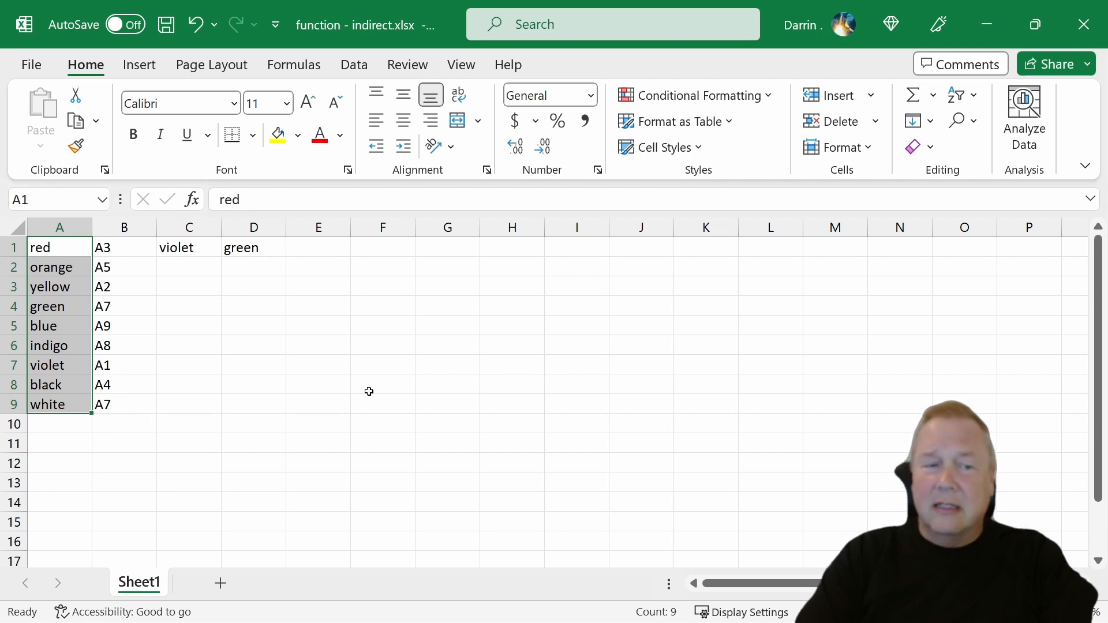
- Copy the random INDIRECT formula from D1 into cells D2 through D9
{"action": "left_click", "coordinate": [256, 249]}
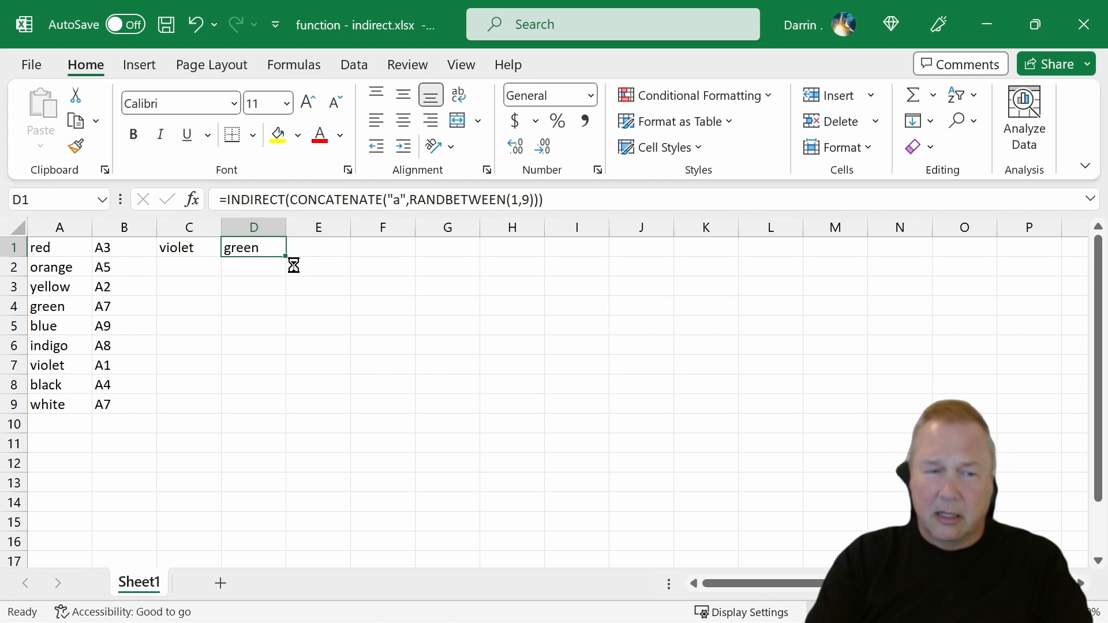
{"action": "key", "text": "ctrl+c"}
{"action": "key", "text": "Down"}
{"action": "key", "text": "shift+Down"}
{"action": "key", "text": "shift+Down"}
{"action": "key", "text": "shift+Down"}
{"action": "key", "text": "shift+Down"}
{"action": "key", "text": "shift+Down"}
{"action": "key", "text": "shift+Down"}
{"action": "key", "text": "shift+Down"}
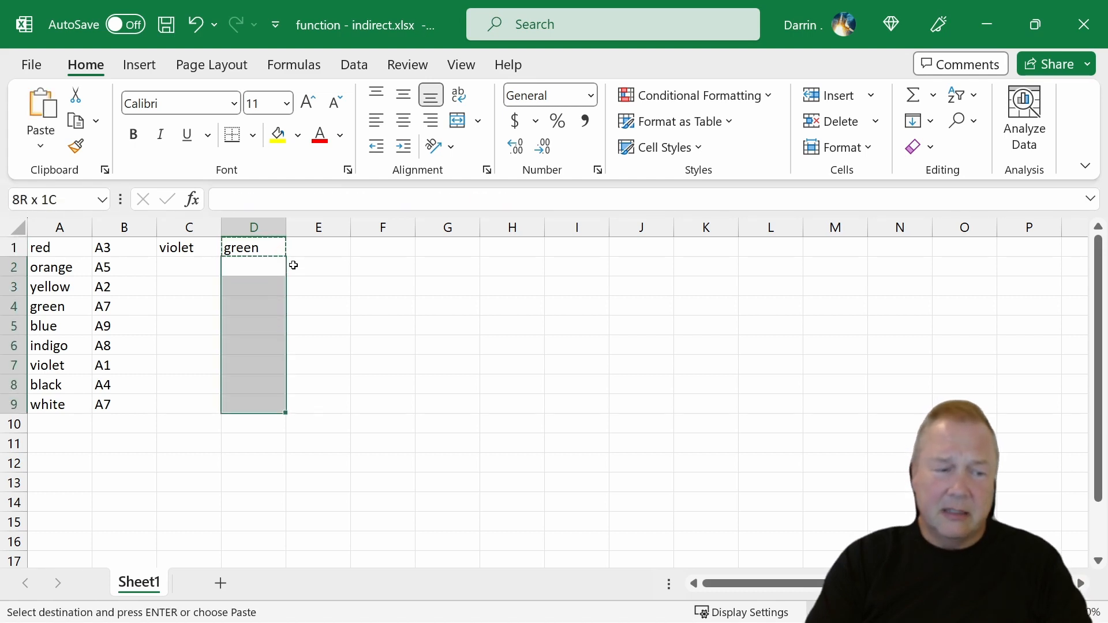
{"action": "key", "text": "ctrl+v"}
{"action": "key", "text": "Escape"}
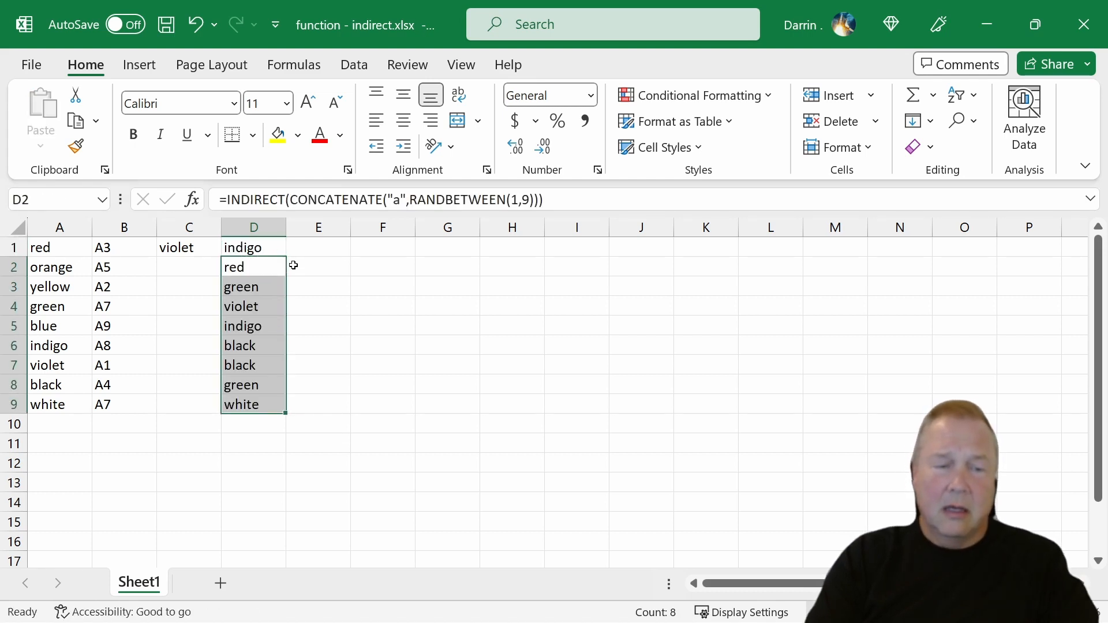
- Examine the randomly picked colors in D1:D9, checking the list for repeated entries
{"action": "left_click", "coordinate": [237, 249]}
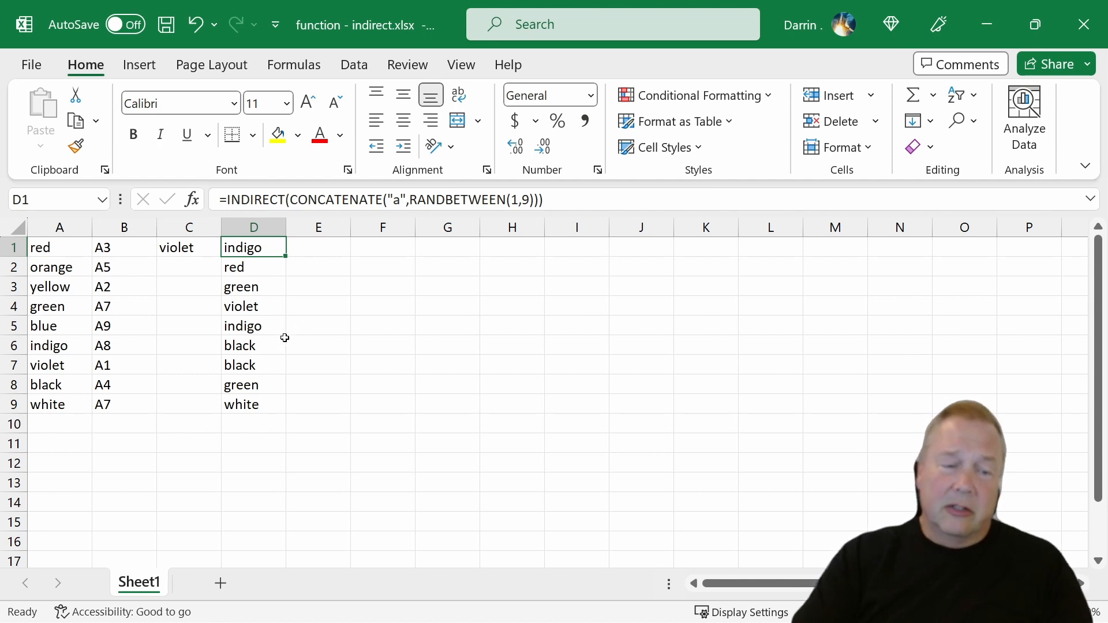
{"action": "left_click", "coordinate": [269, 352]}
{"action": "left_click_drag", "start_coordinate": [268, 352], "coordinate": [268, 364]}
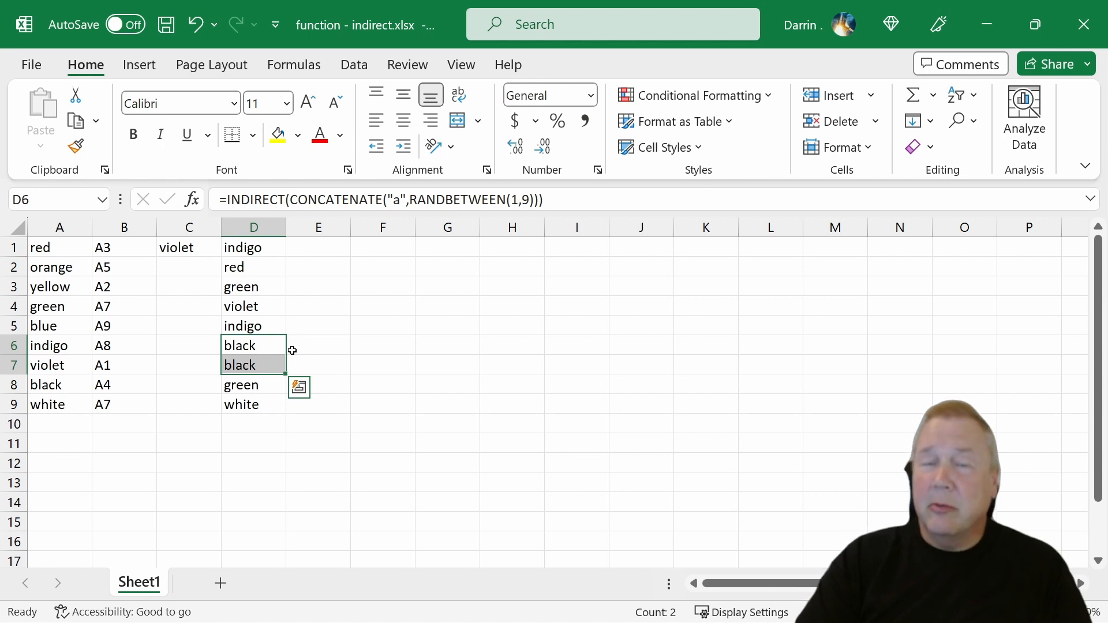
{"action": "left_click", "coordinate": [279, 304]}
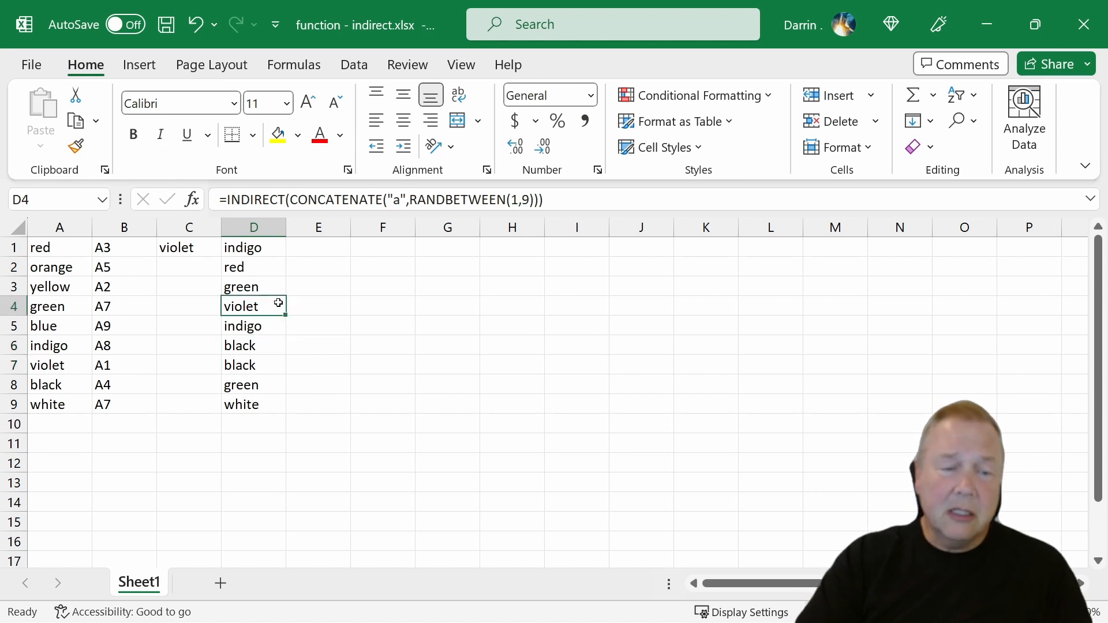
{"action": "left_click", "coordinate": [260, 253]}
{"action": "left_click_drag", "start_coordinate": [260, 254], "coordinate": [248, 402]}
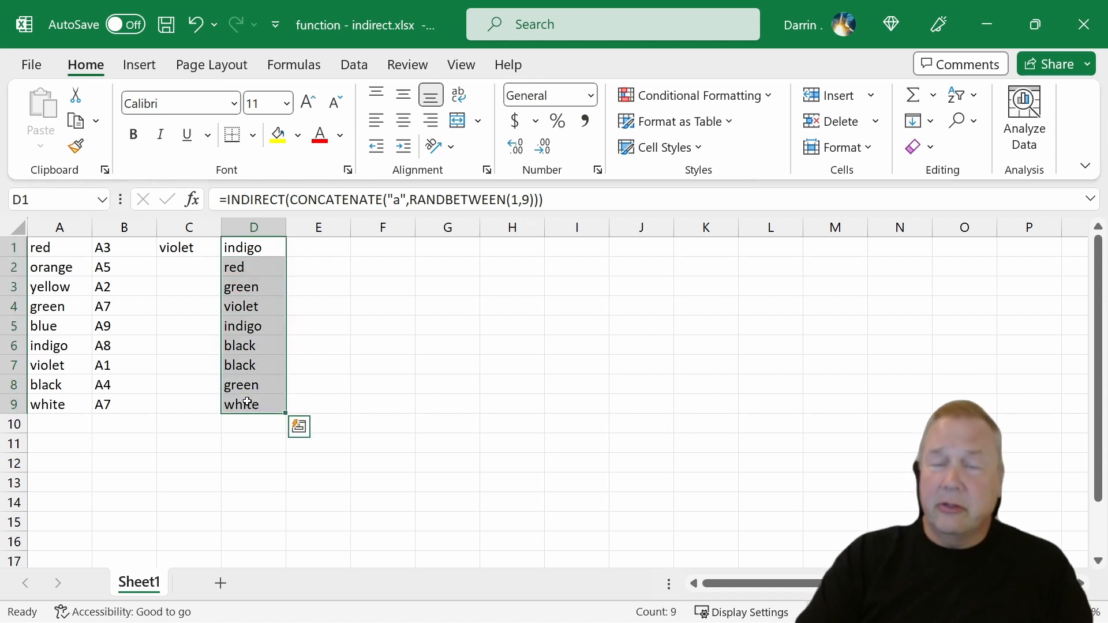